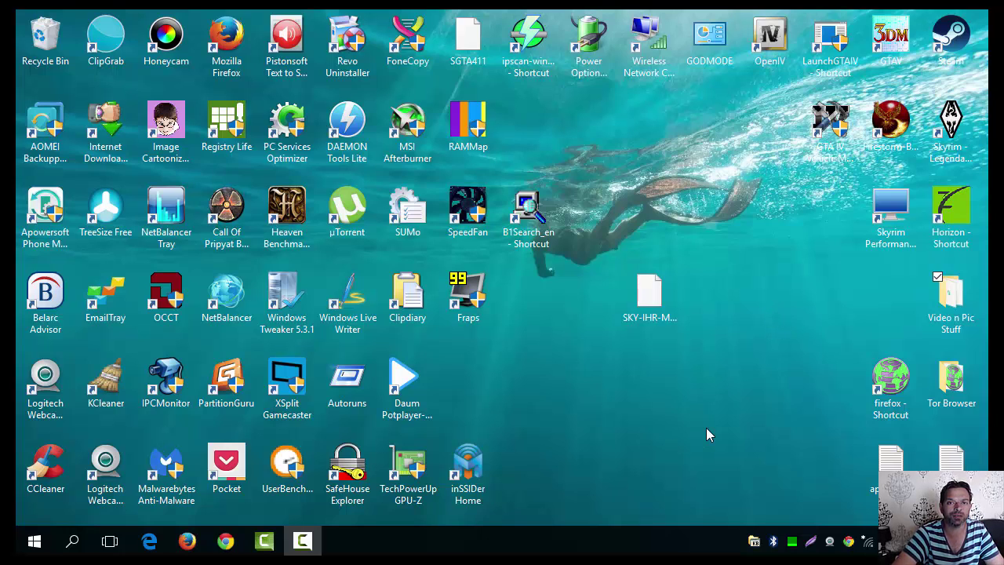
# - Browse the User Accounts list and the add-user page in Control Panel, then close both windows
pyautogui.press('super')
pyautogui.click(473, 359)
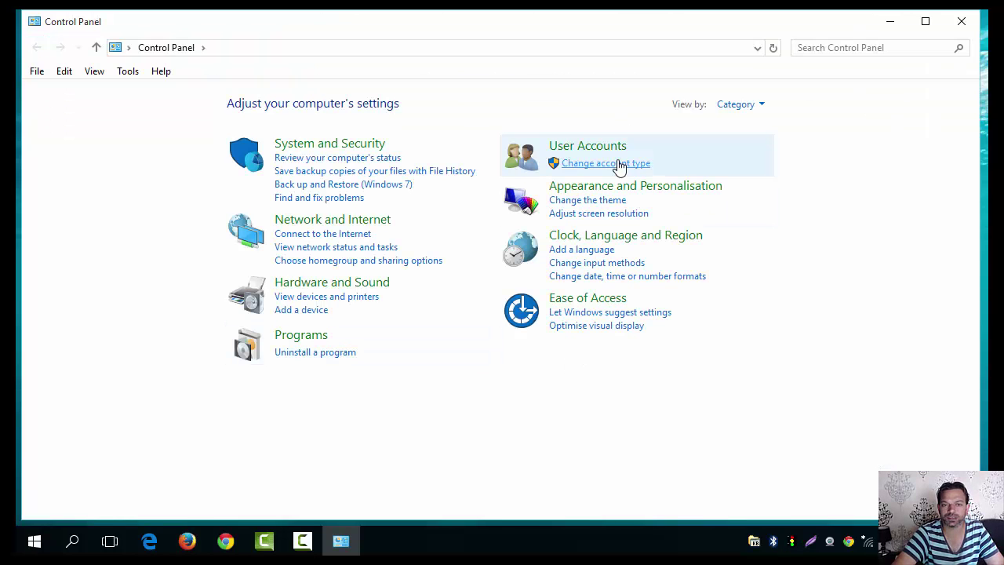
pyautogui.click(609, 148)
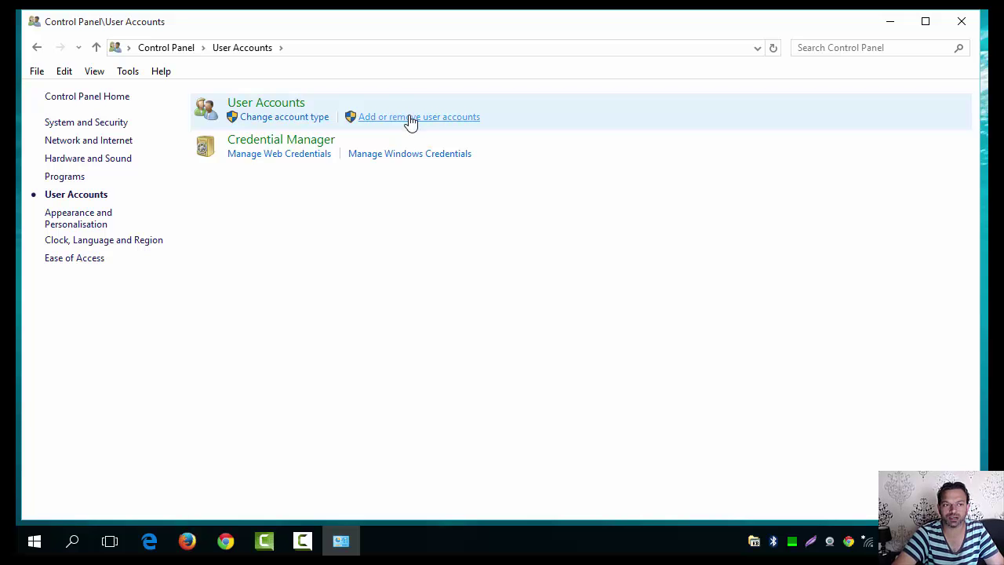
pyautogui.click(410, 118)
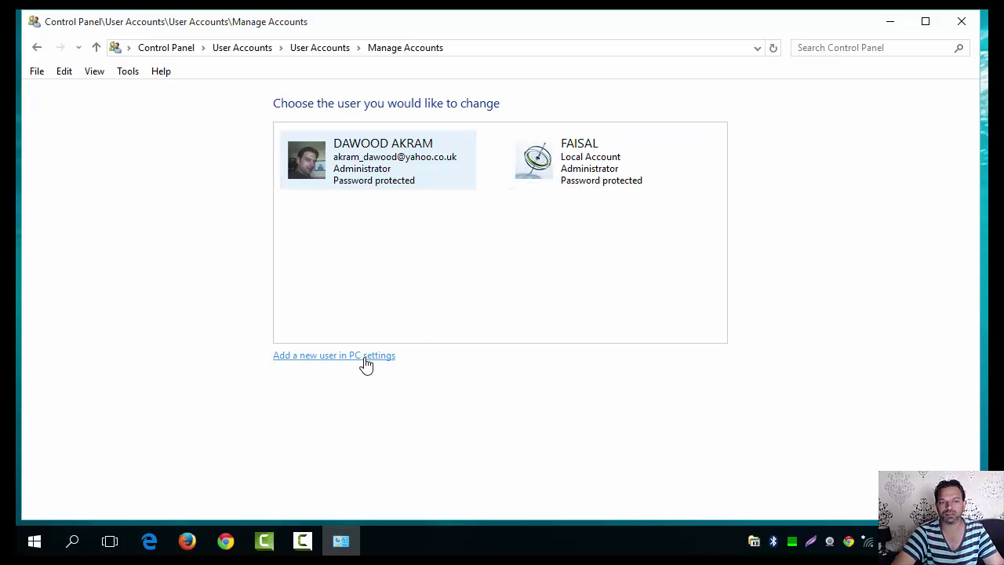
pyautogui.click(315, 359)
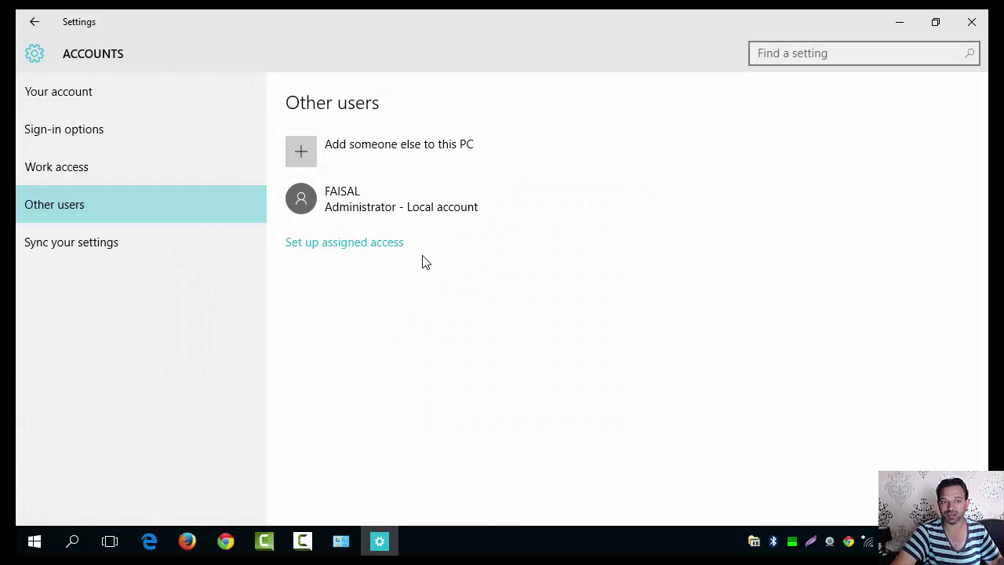
pyautogui.click(961, 21)
pyautogui.click(961, 21)
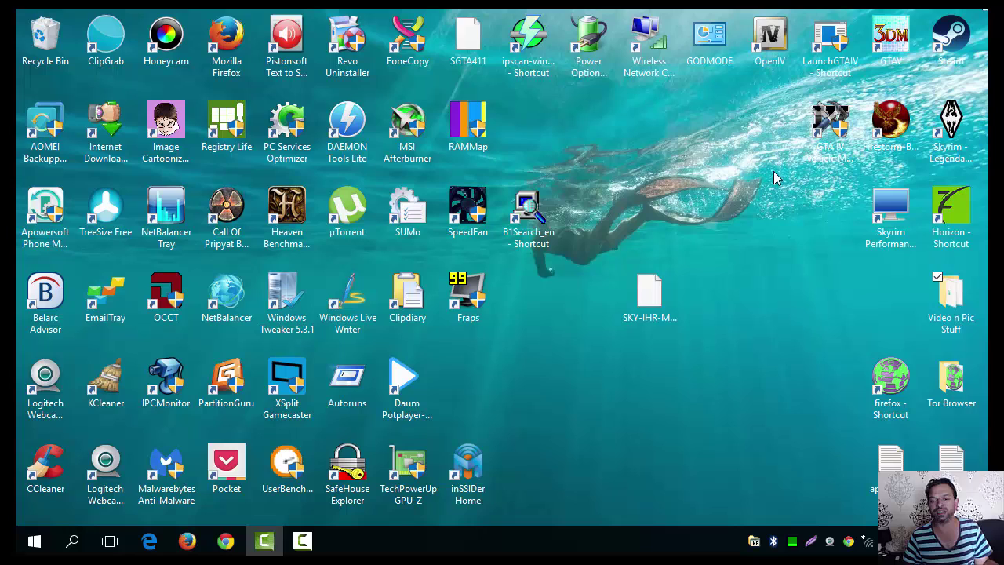
# - Select a file on the desktop, then clear the selection
pyautogui.click(302, 540)
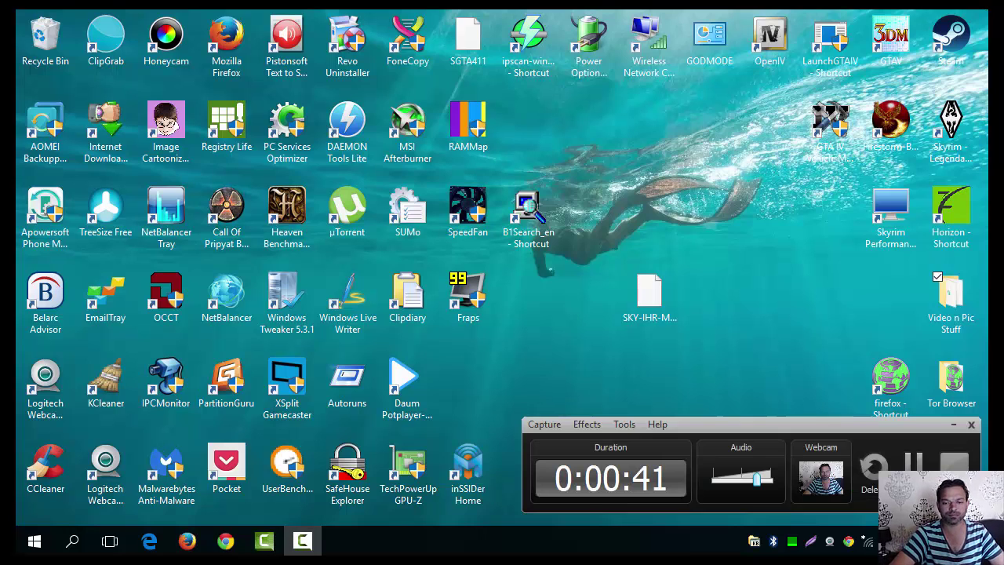
pyautogui.click(622, 310)
pyautogui.click(572, 338)
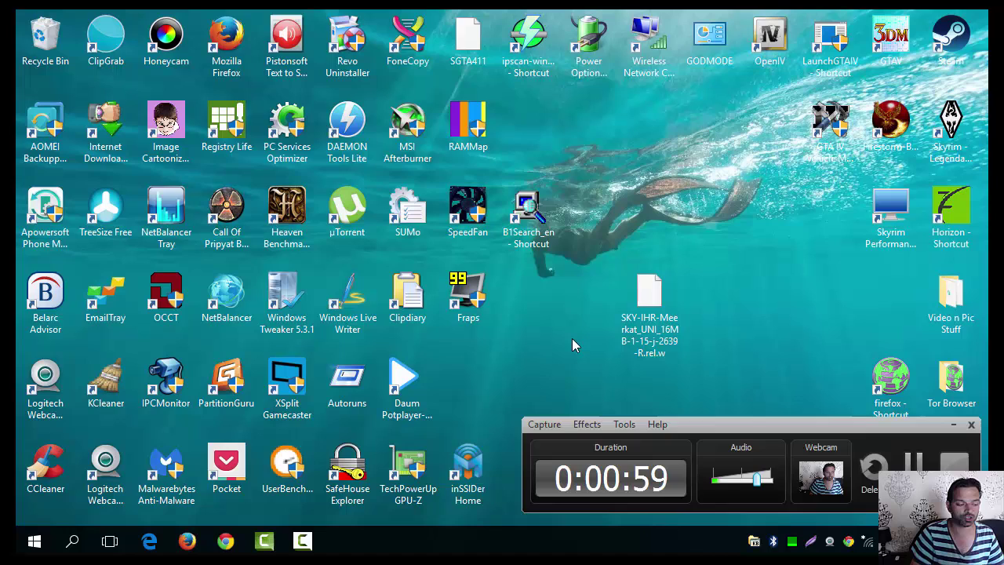
# - Launch gpedit.msc from the Run dialog
pyautogui.press('super+r')
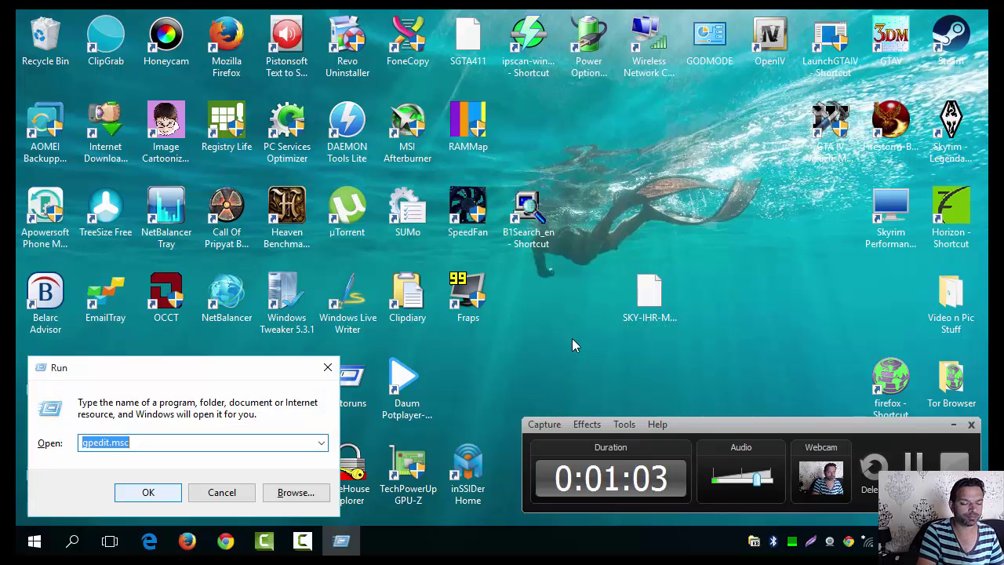
pyautogui.press('BackSpace')
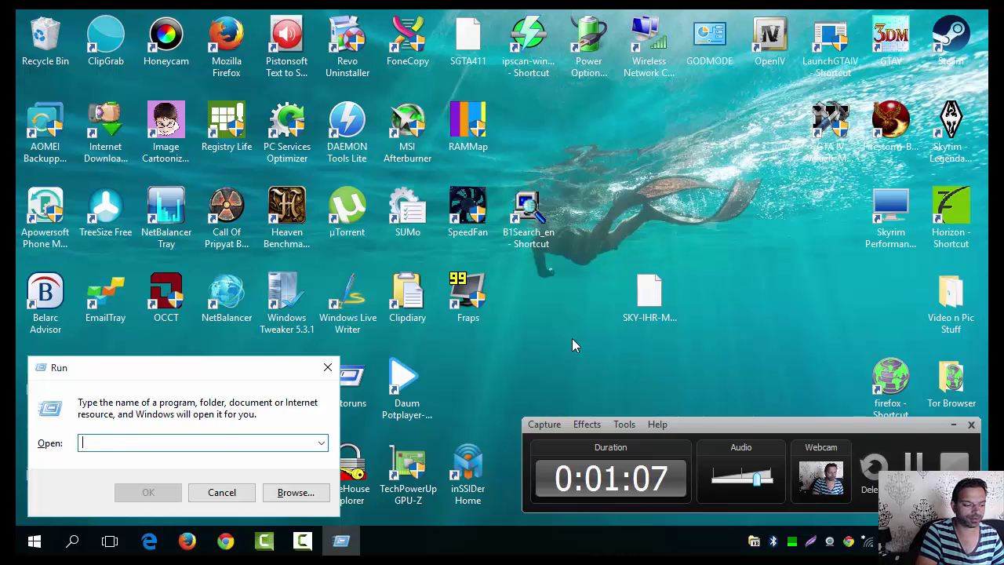
pyautogui.write('g')
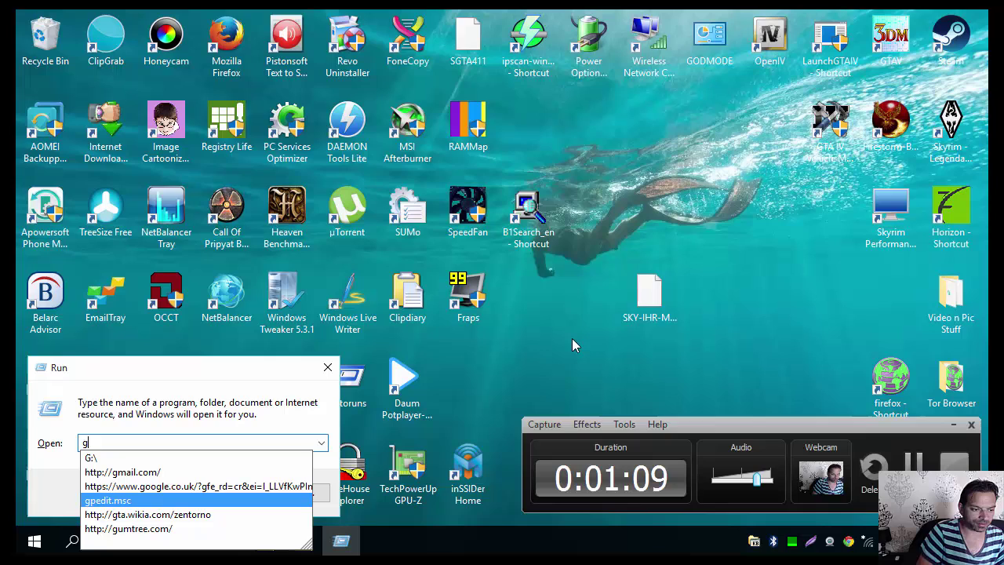
pyautogui.write('ped')
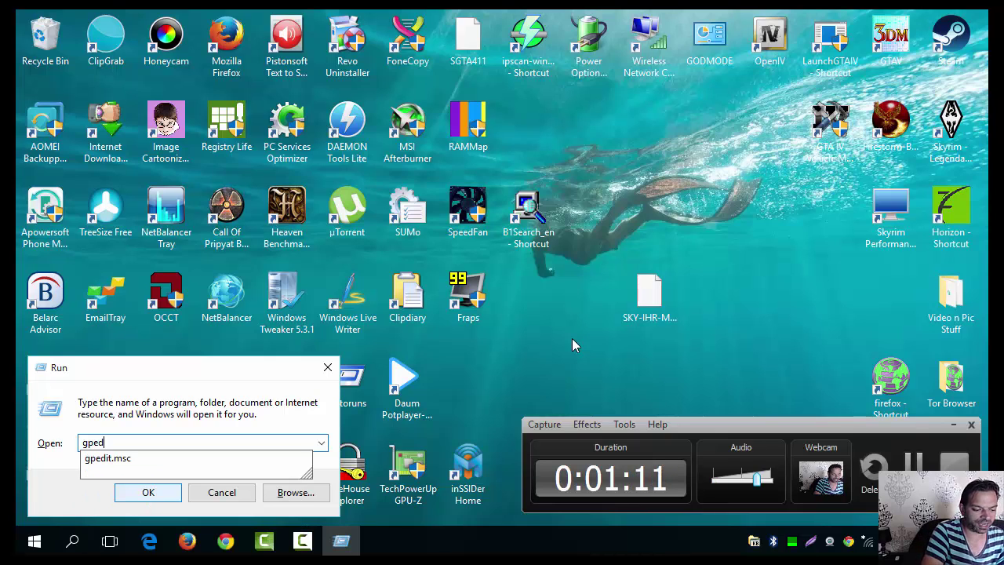
pyautogui.write('it.')
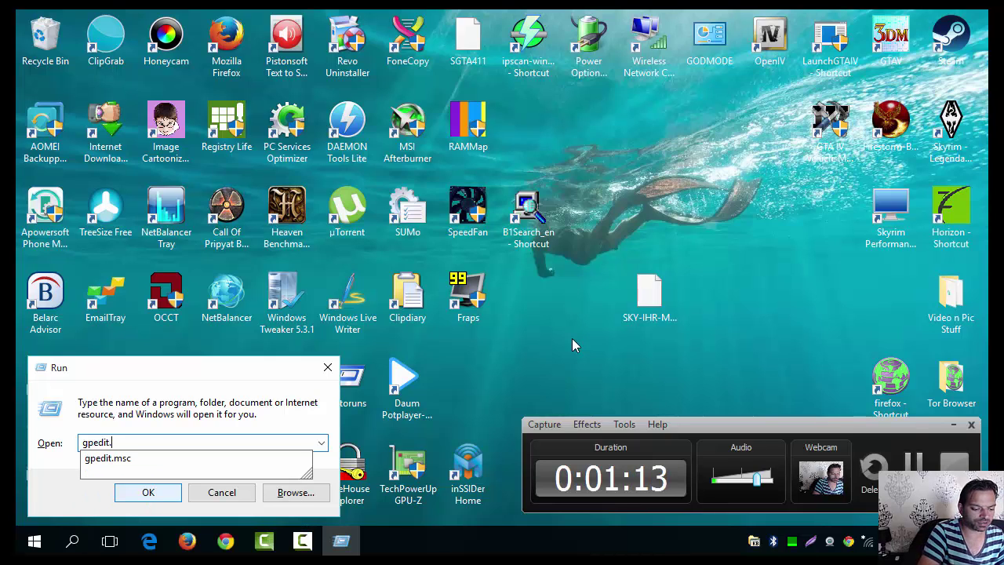
pyautogui.write('msc')
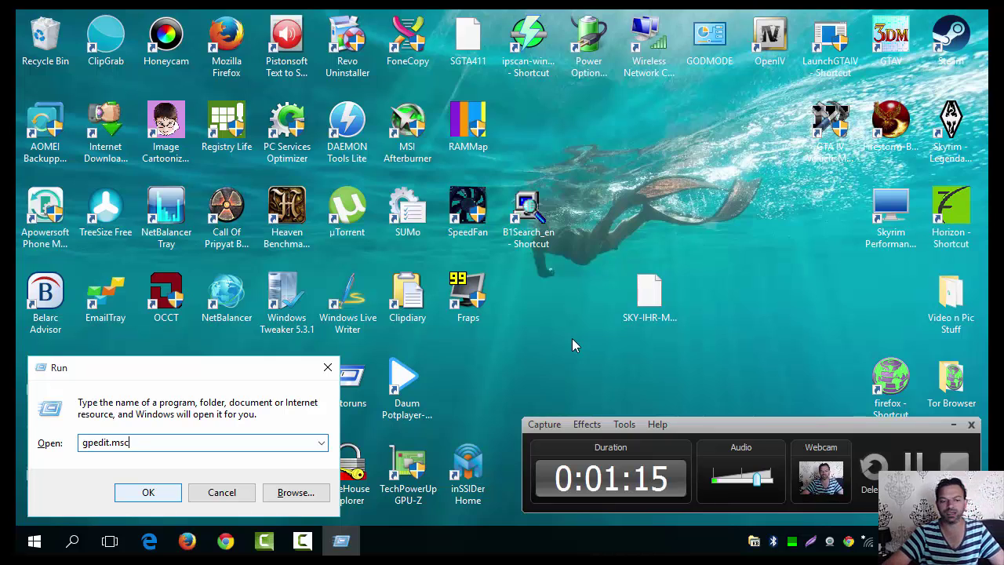
pyautogui.press('Return')
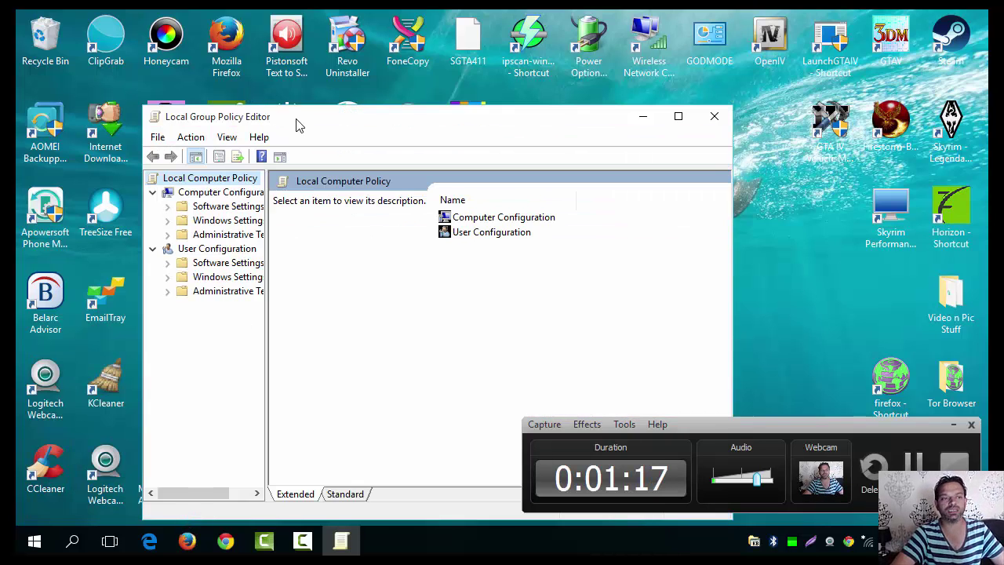
# - Maximize the Group Policy Editor window and bring it to the front
pyautogui.moveTo(311, 125); pyautogui.dragTo(310, 84)
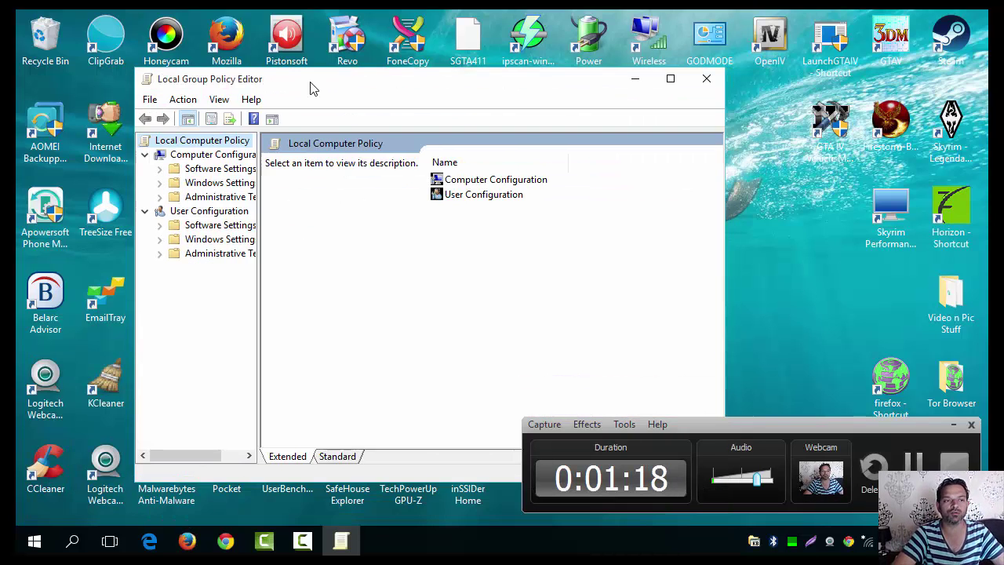
pyautogui.click(671, 80)
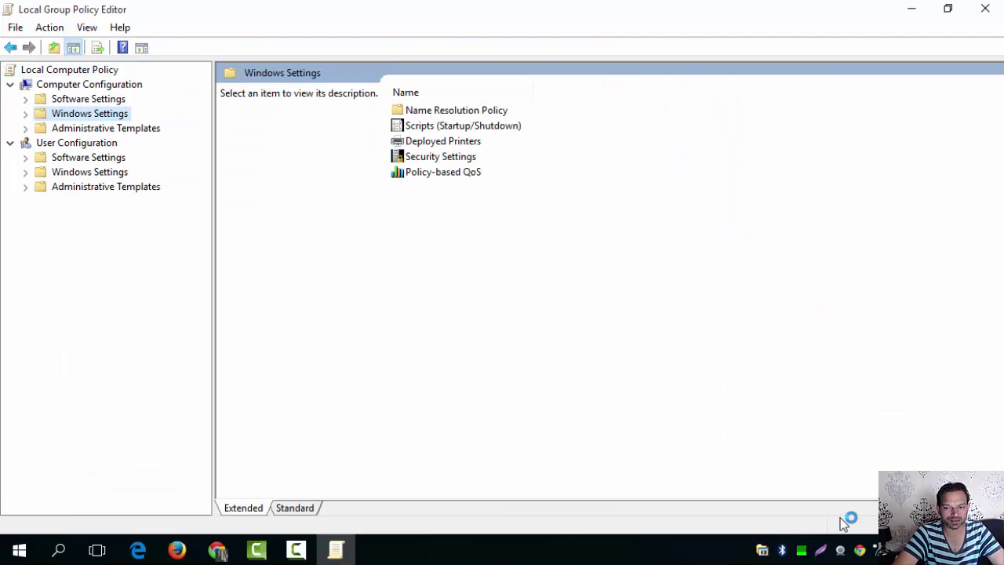
pyautogui.click(306, 552)
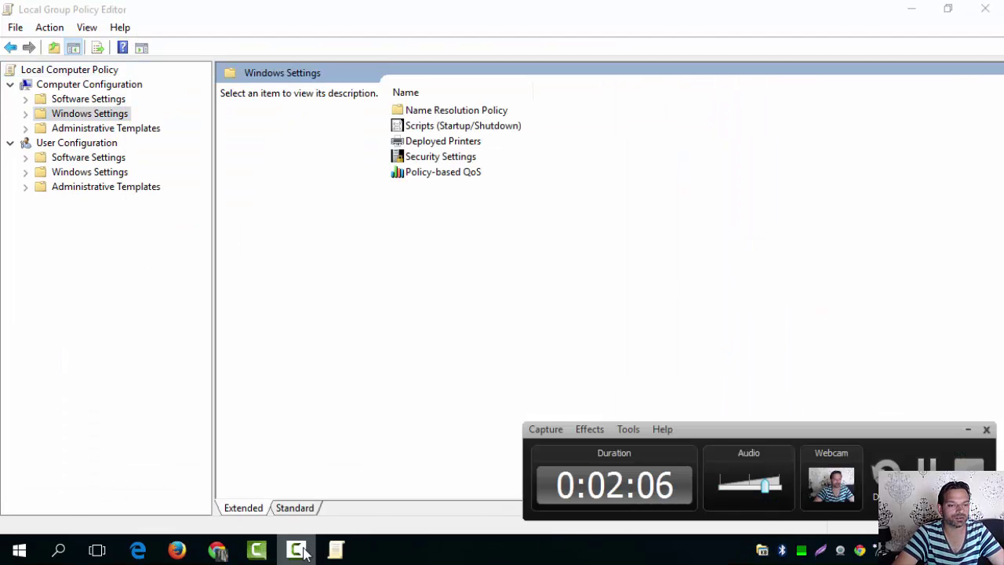
pyautogui.click(331, 355)
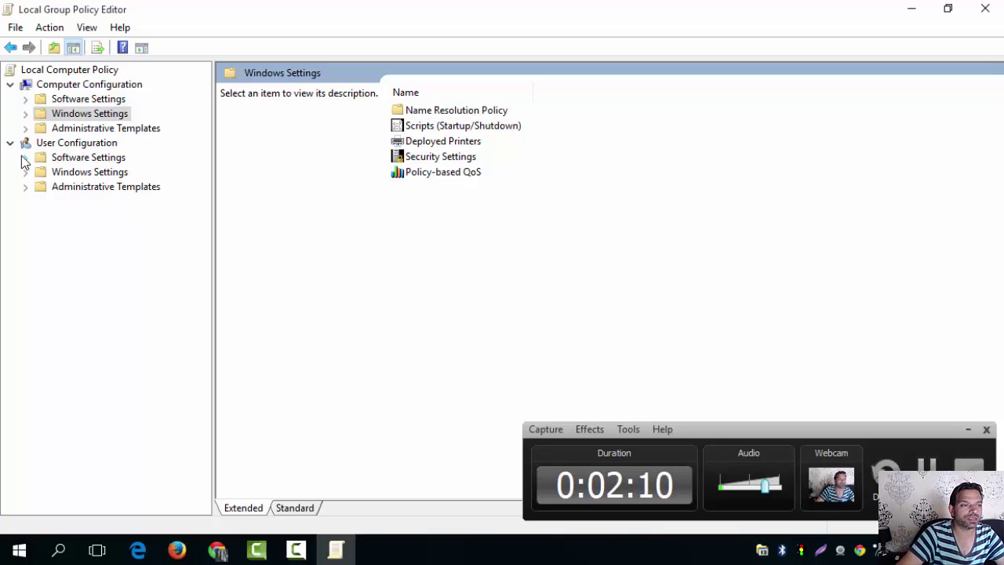
# - Expand Windows Settings > Security Settings > Local Policies > Security Options and select Accounts: Guest account status
pyautogui.click(26, 114)
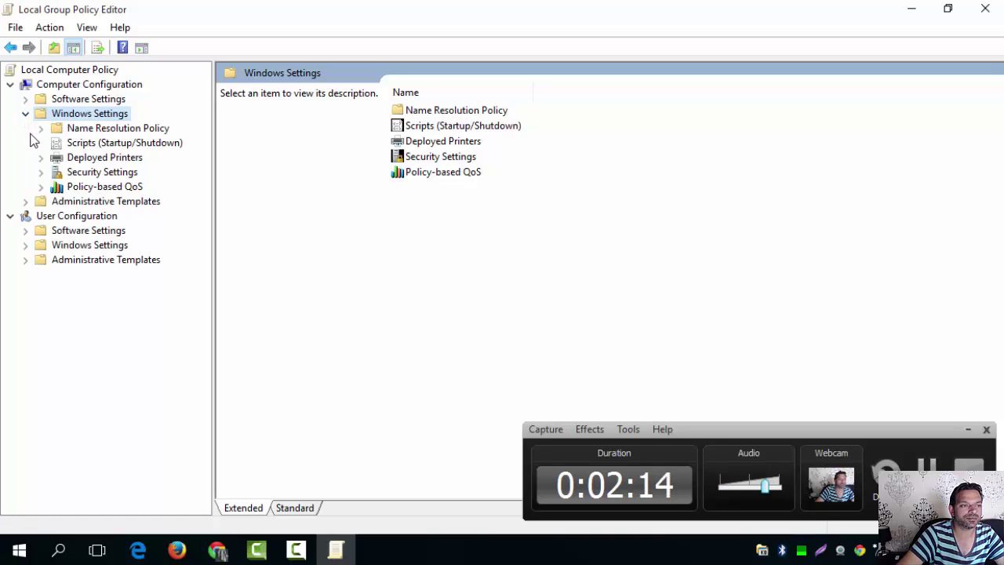
pyautogui.click(94, 174)
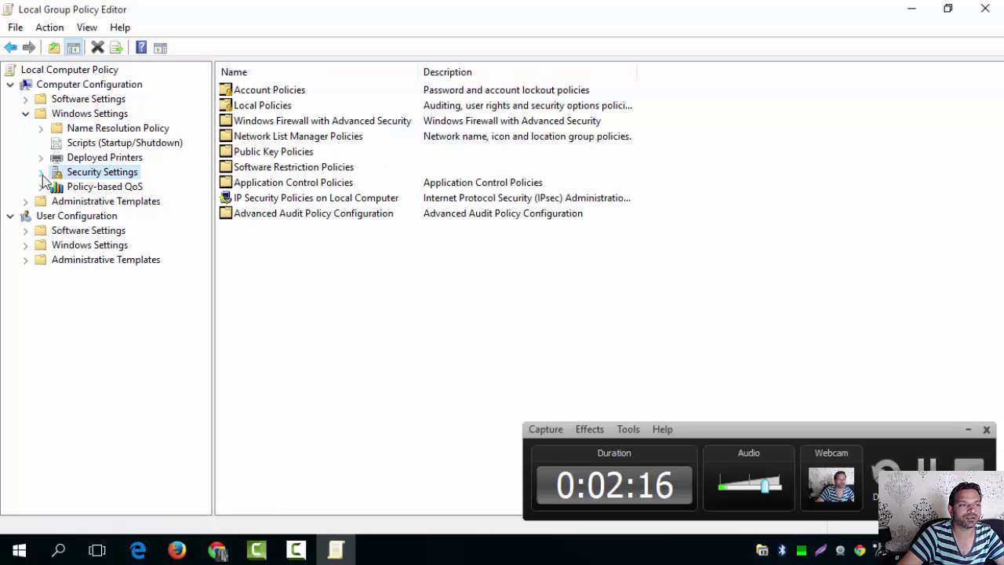
pyautogui.click(41, 172)
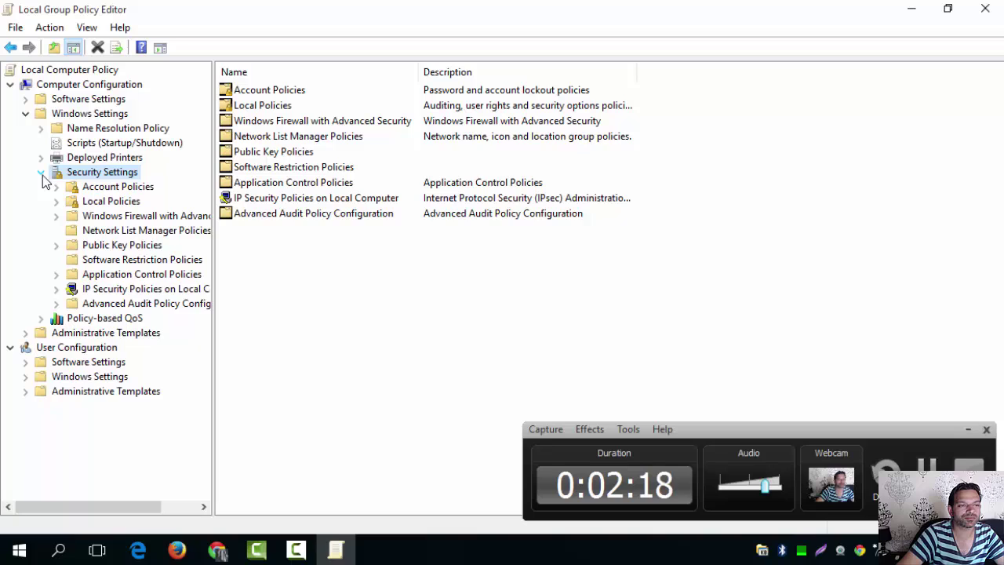
pyautogui.click(110, 203)
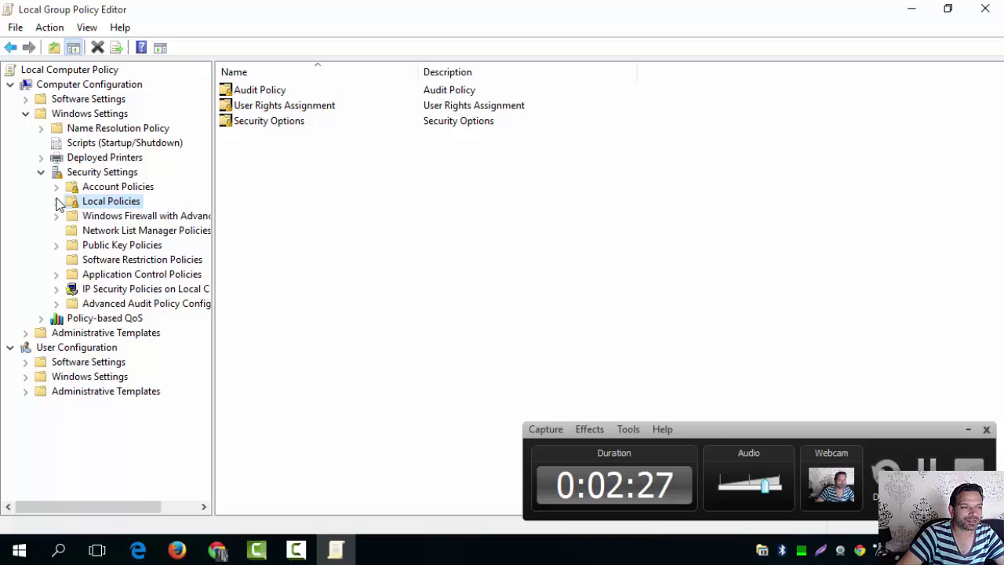
pyautogui.click(57, 202)
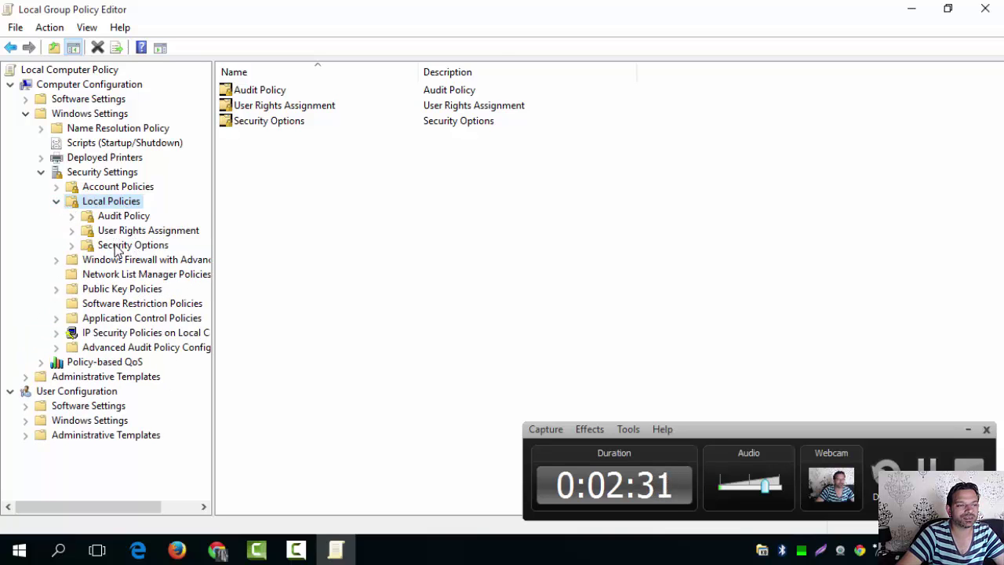
pyautogui.click(117, 247)
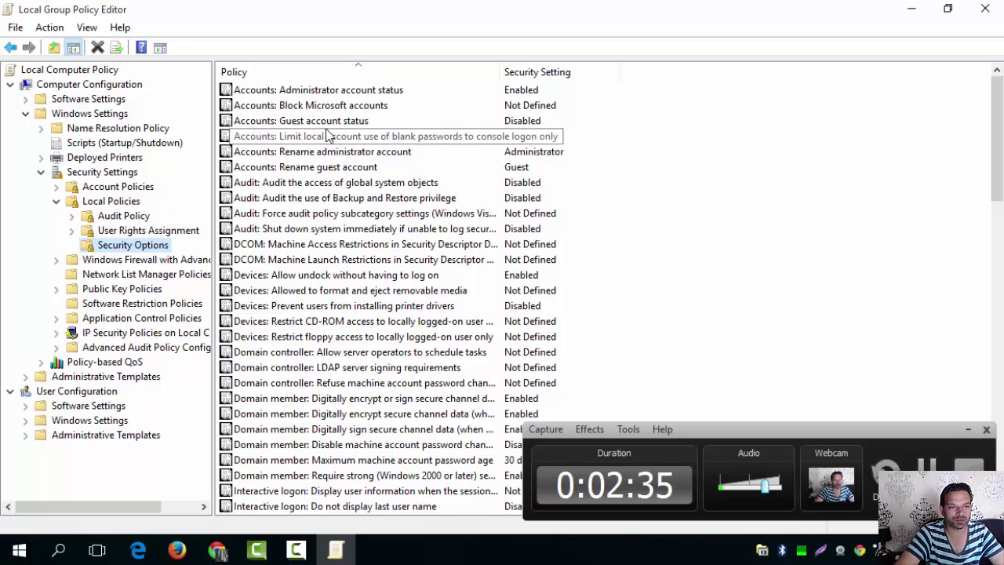
pyautogui.click(292, 124)
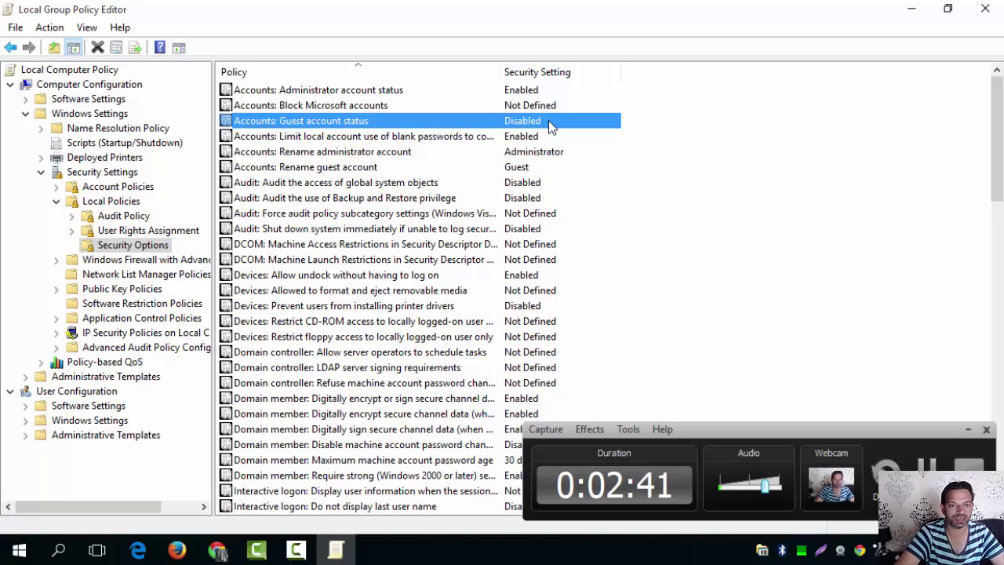
# - Switch Accounts: Guest account status from Disabled to Enabled, apply it, and confirm with OK
pyautogui.doubleClick(263, 128)
pyautogui.press('Up')
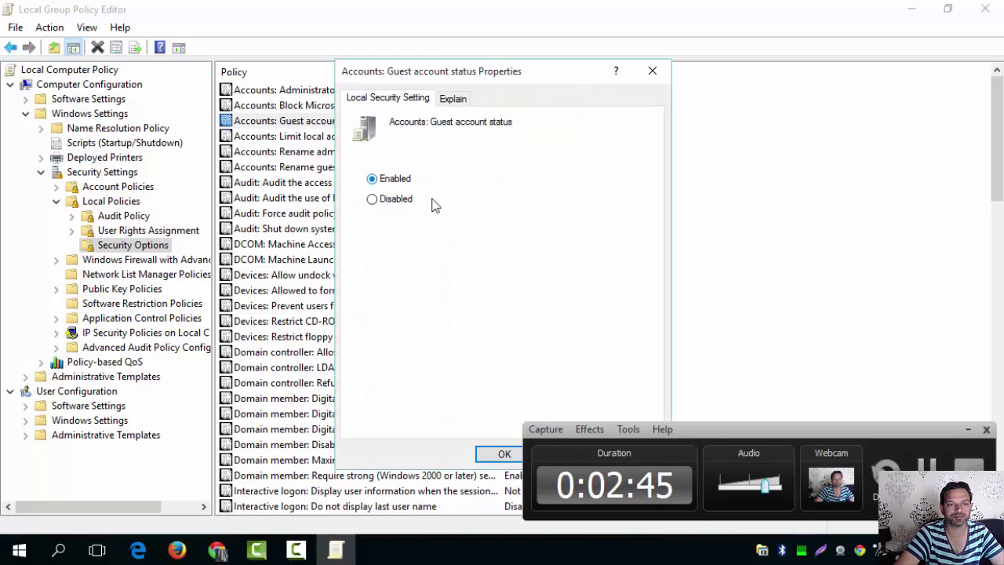
pyautogui.moveTo(535, 72); pyautogui.dragTo(367, 70)
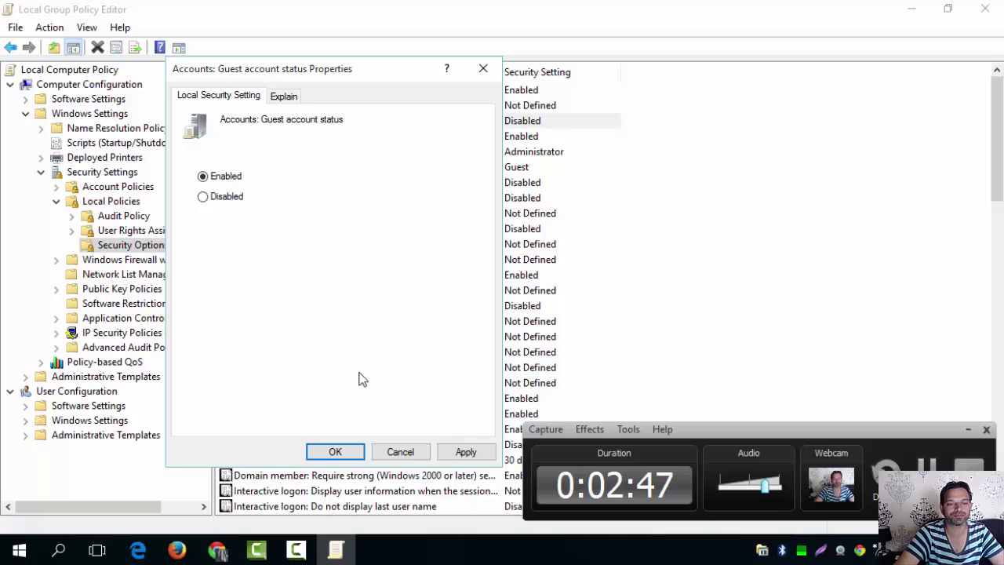
pyautogui.click(466, 451)
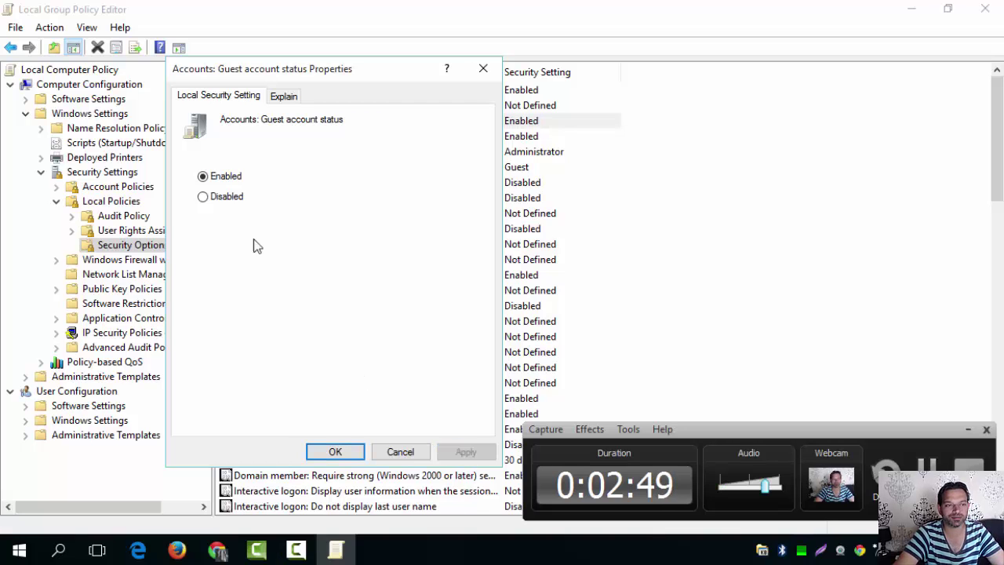
pyautogui.click(275, 96)
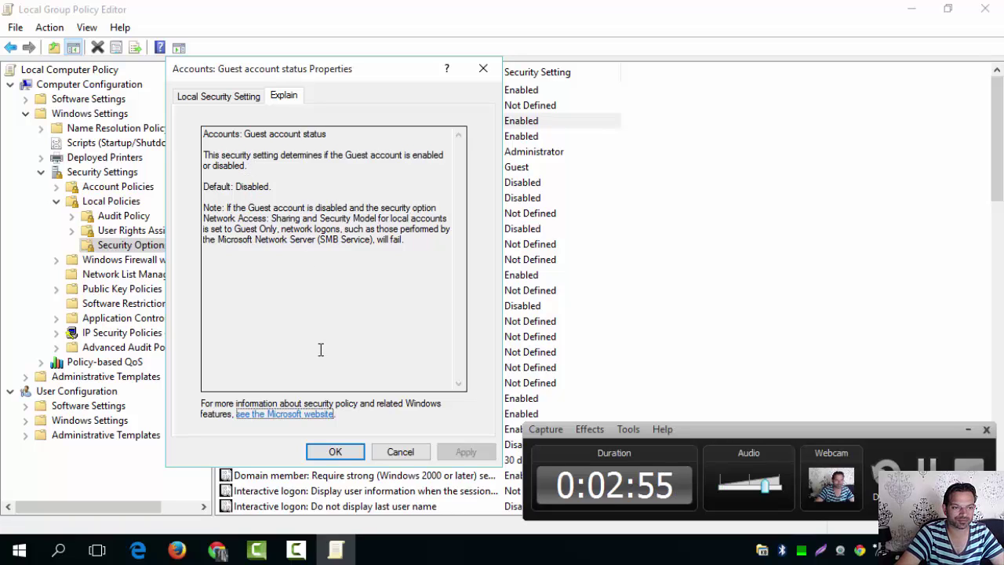
pyautogui.click(189, 105)
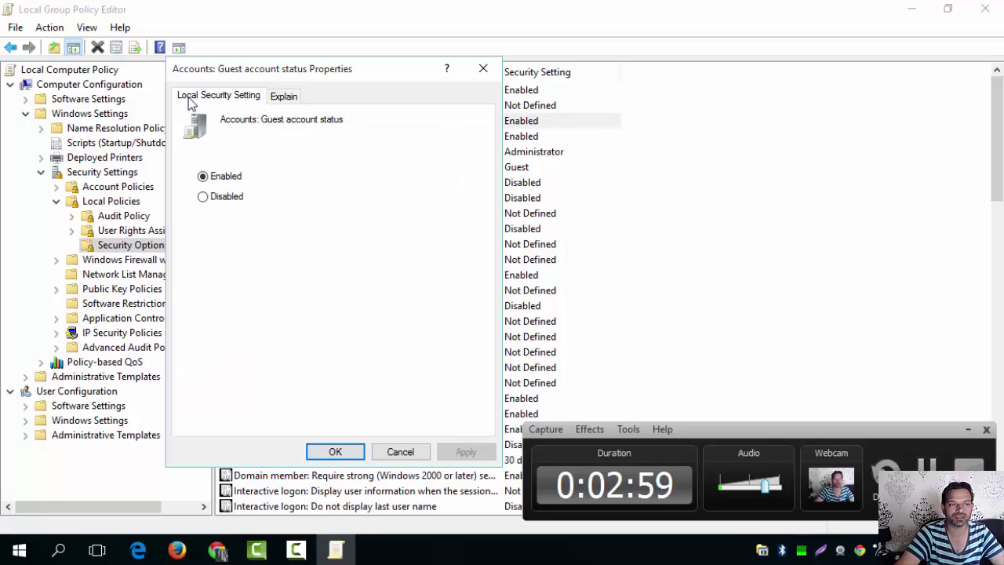
pyautogui.click(351, 447)
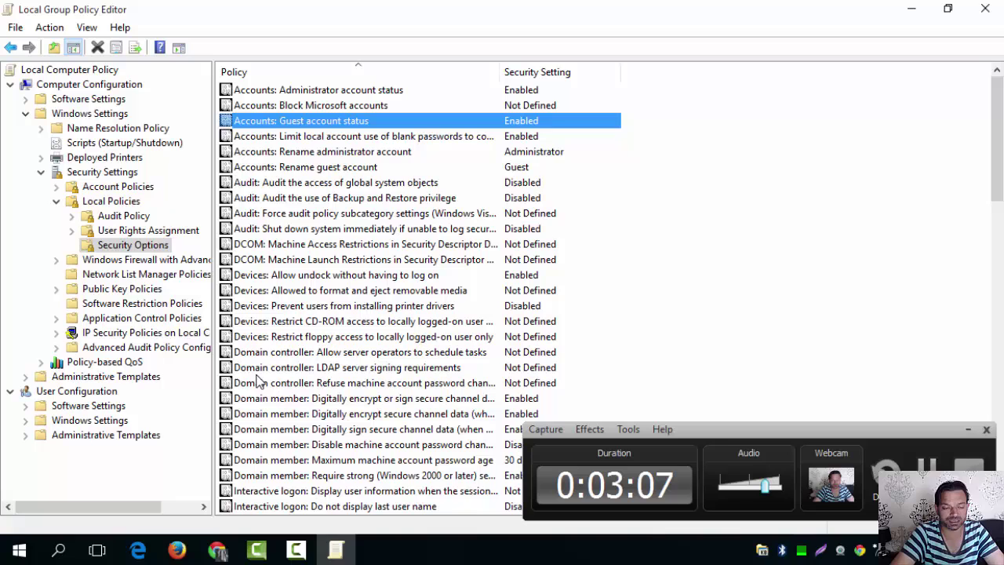
pyautogui.click(16, 554)
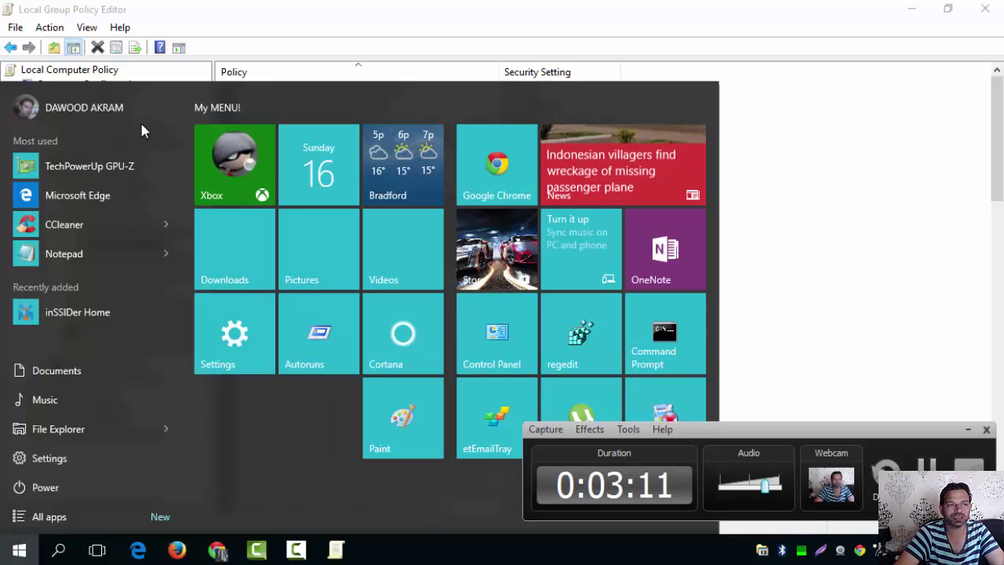
pyautogui.click(117, 122)
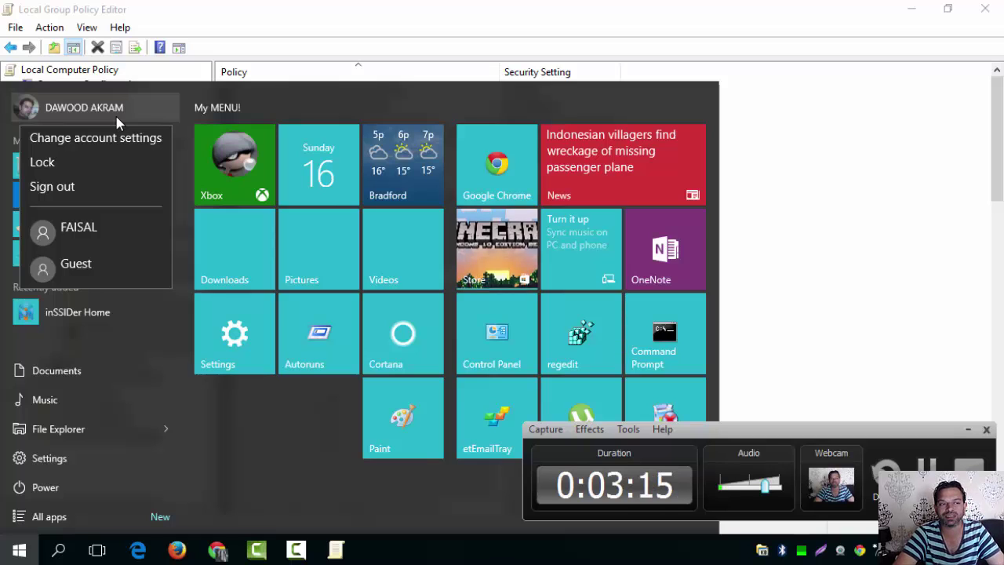
pyautogui.click(100, 115)
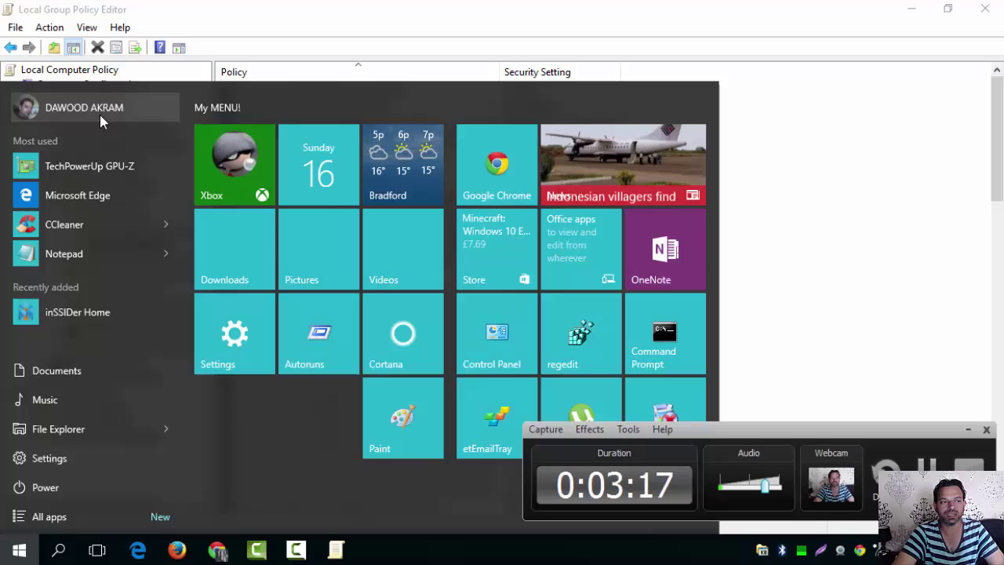
pyautogui.click(99, 112)
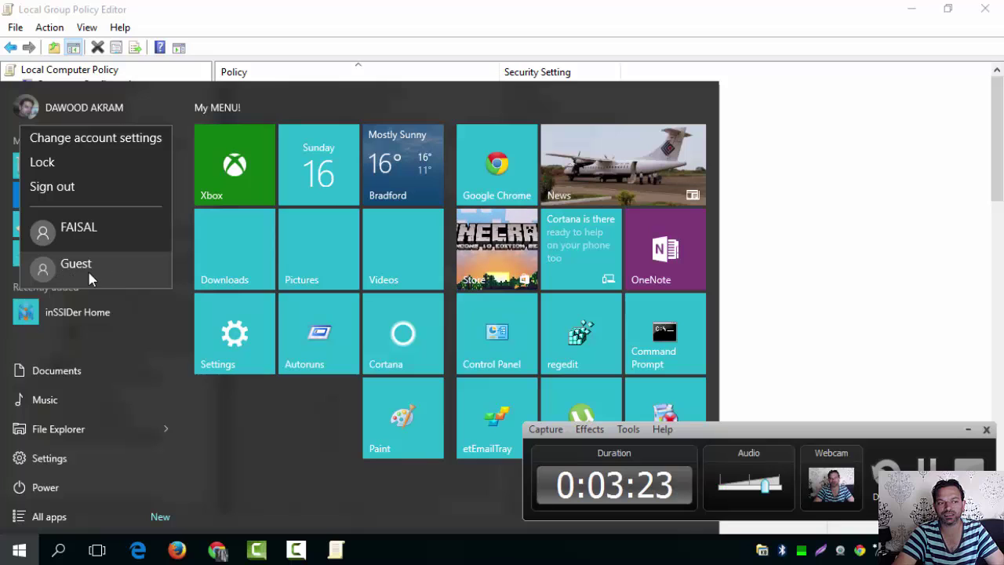
pyautogui.click(952, 301)
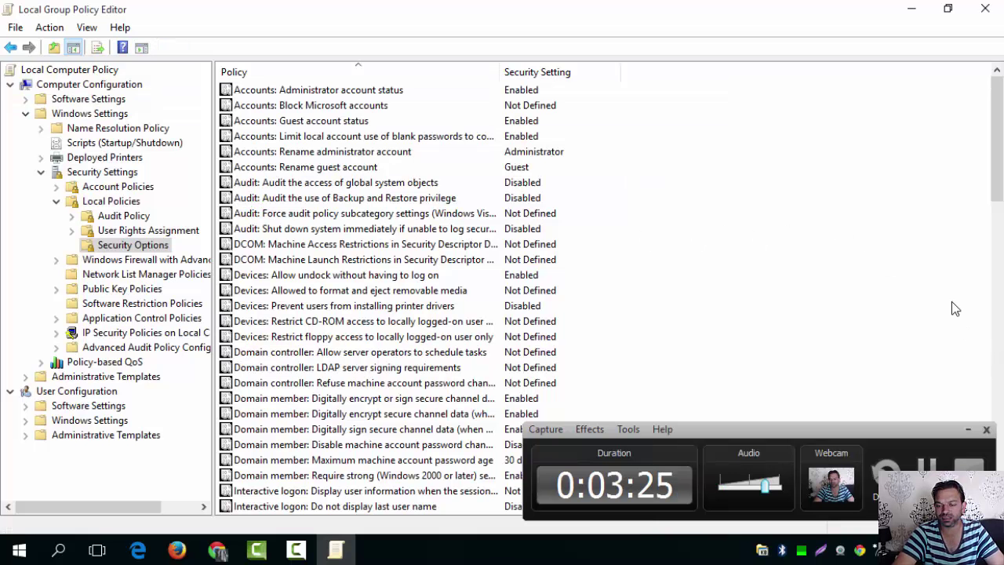